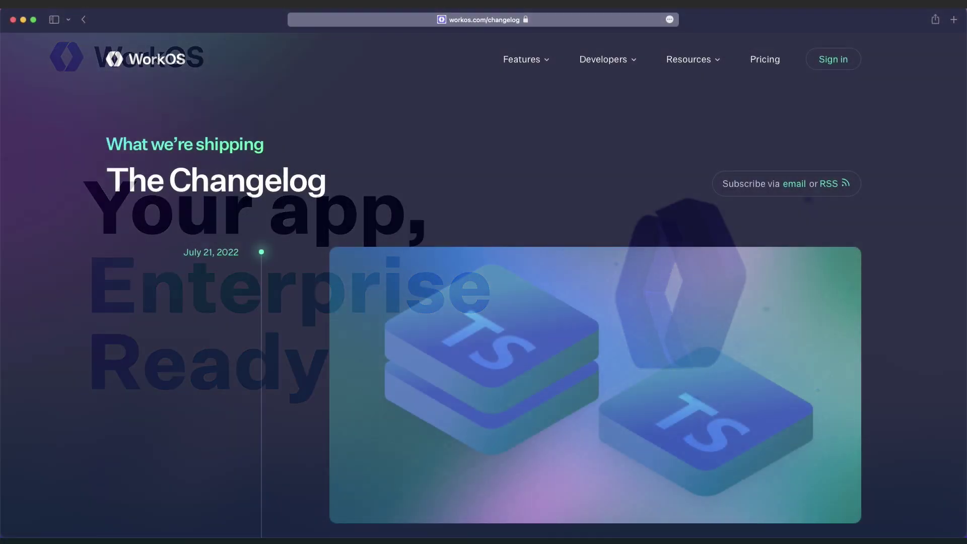
Step: Scroll the changelog past the TypeScript Examples Apps entry down to the July 15, 2022 entry
{"action": "scroll", "coordinate": [537, 286], "scroll_direction": "down", "scroll_amount": 3}
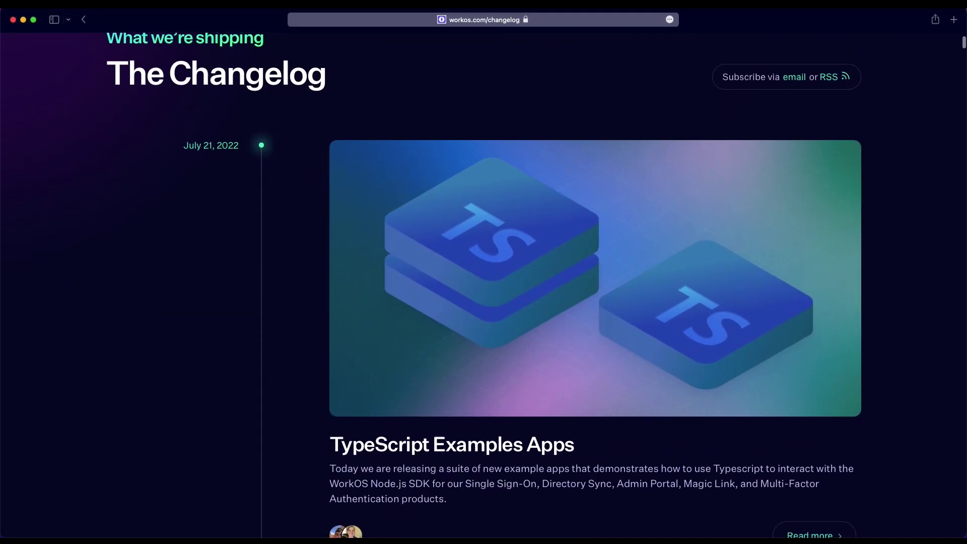
{"action": "scroll", "coordinate": [537, 285], "scroll_direction": "down", "scroll_amount": 5}
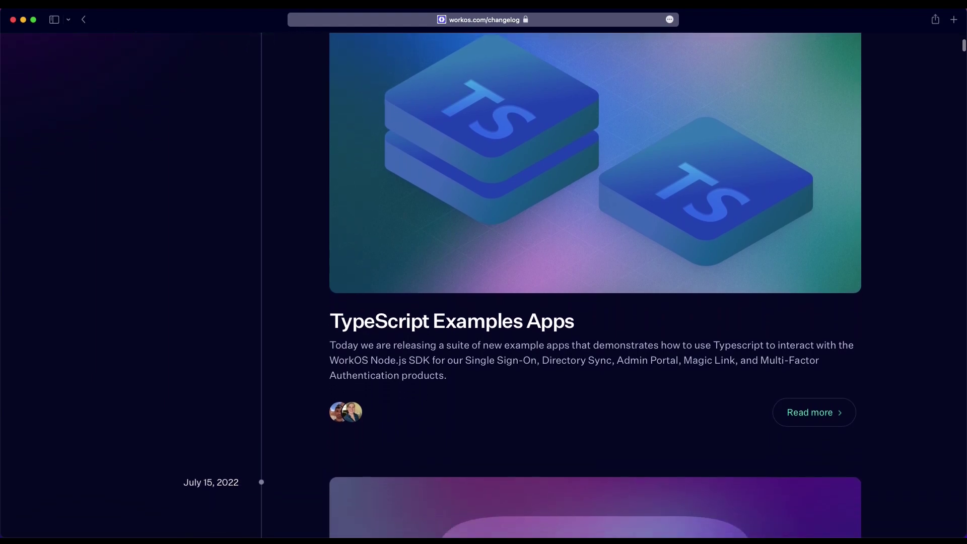
{"action": "scroll", "coordinate": [536, 286], "scroll_direction": "down", "scroll_amount": 6}
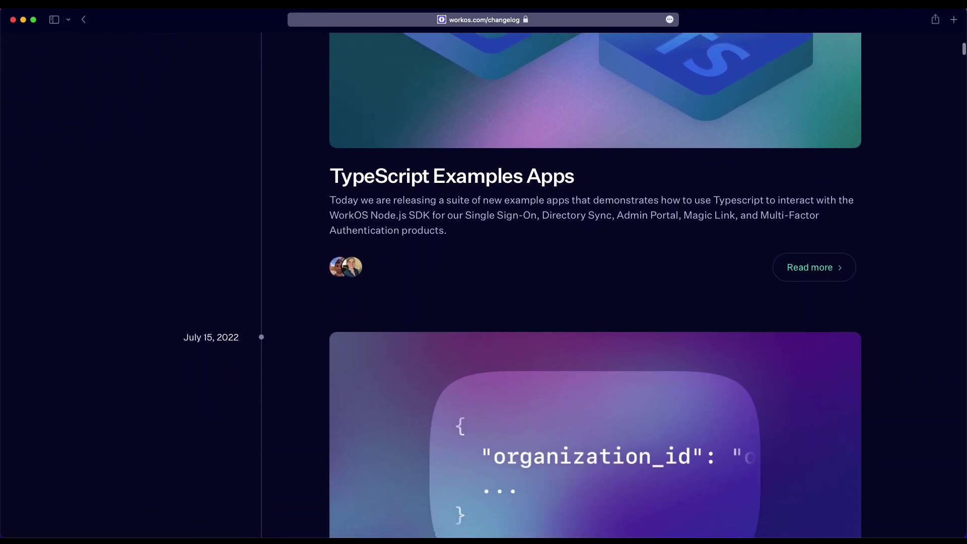
{"action": "scroll", "coordinate": [536, 286], "scroll_direction": "down", "scroll_amount": 8}
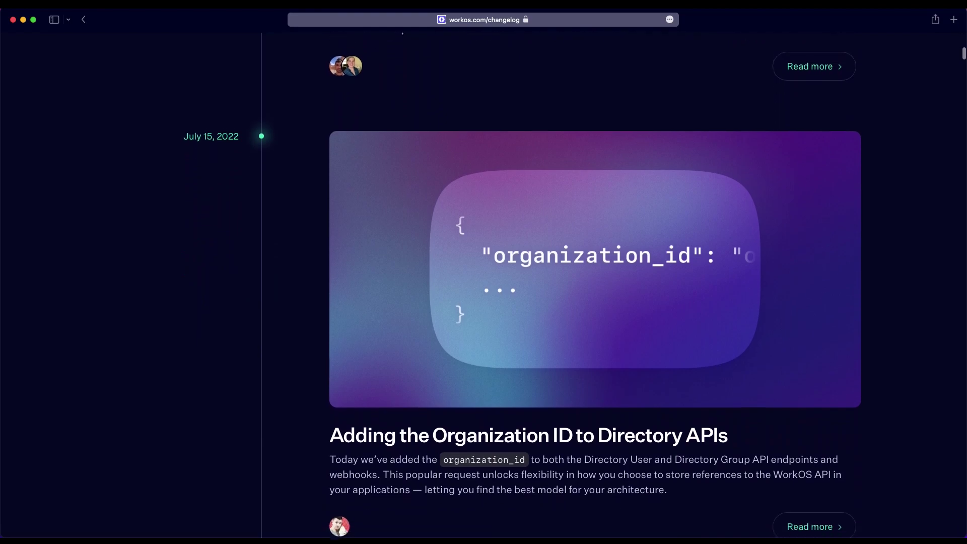
{"action": "scroll", "coordinate": [536, 286], "scroll_direction": "down", "scroll_amount": 8}
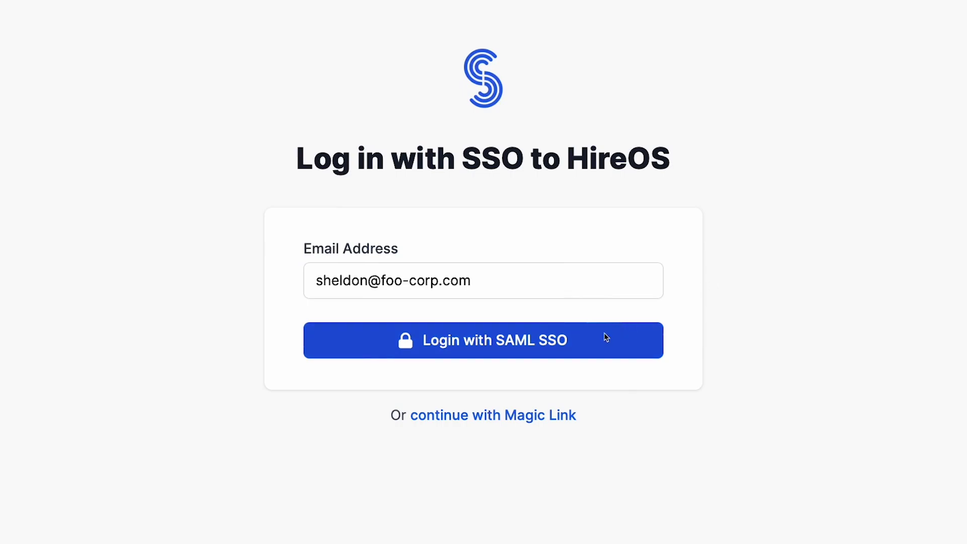
Step: Sign in to HireOS via Okta SAML SSO with the demo account, skipping password saving, then return to the WorkOS guide
{"action": "left_click", "coordinate": [547, 341]}
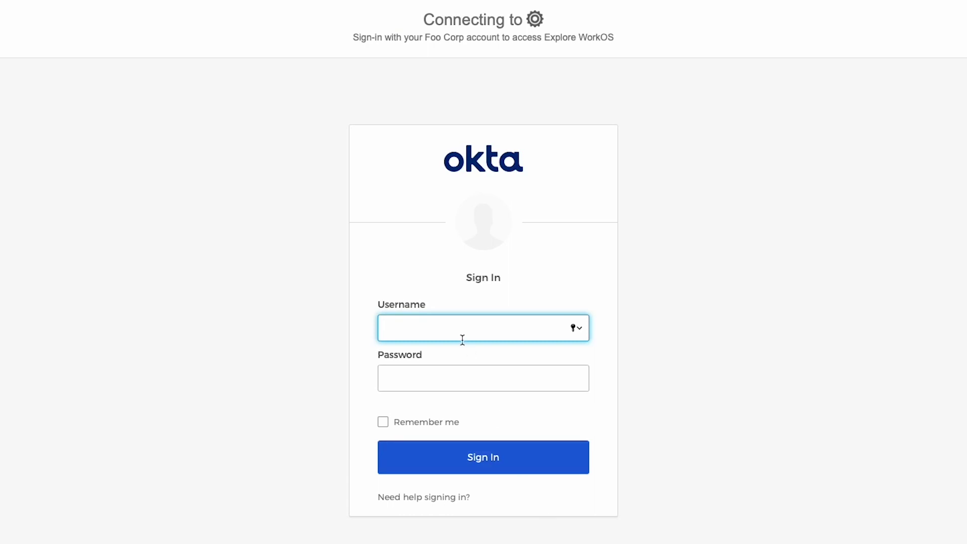
{"action": "type", "text": "demo@foo-corp.com"}
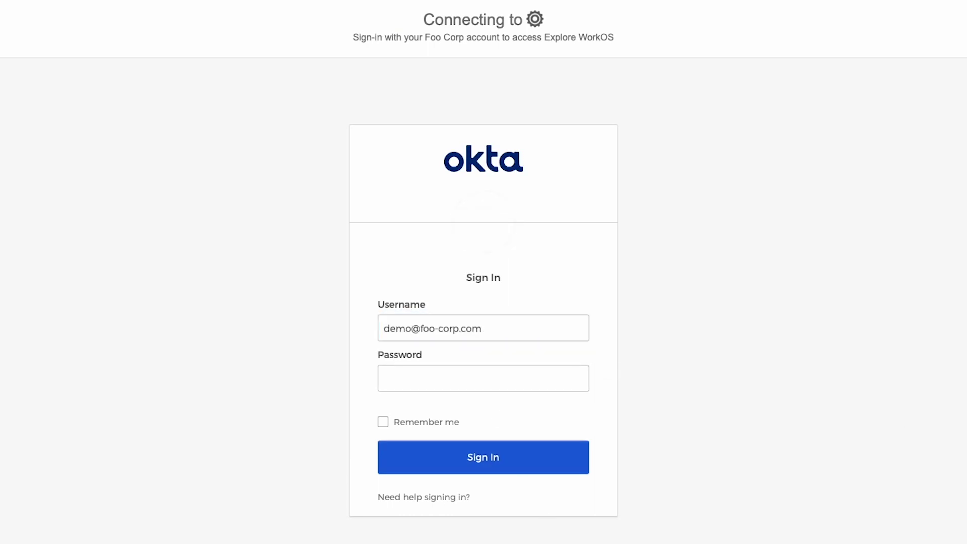
{"action": "left_click", "coordinate": [448, 379]}
{"action": "key", "text": "ctrl+v"}
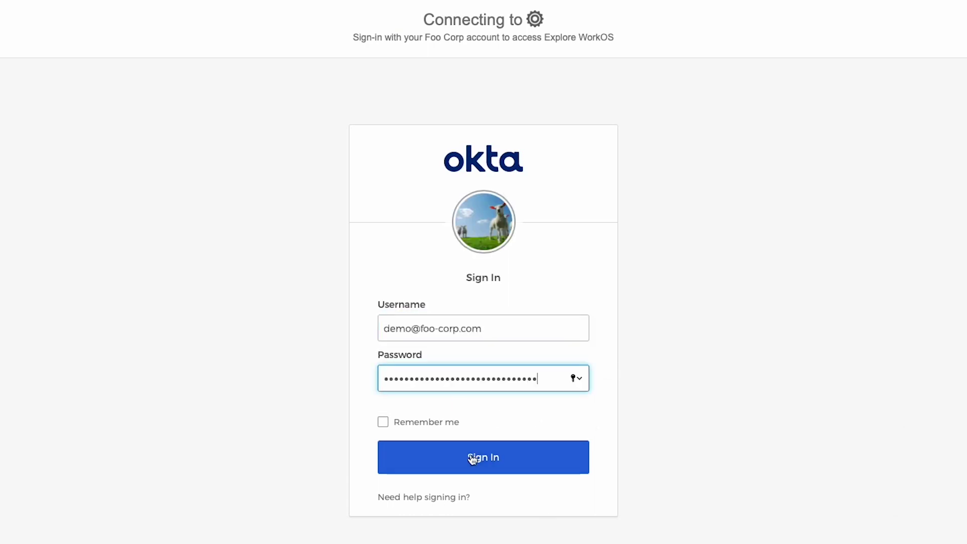
{"action": "left_click", "coordinate": [469, 456]}
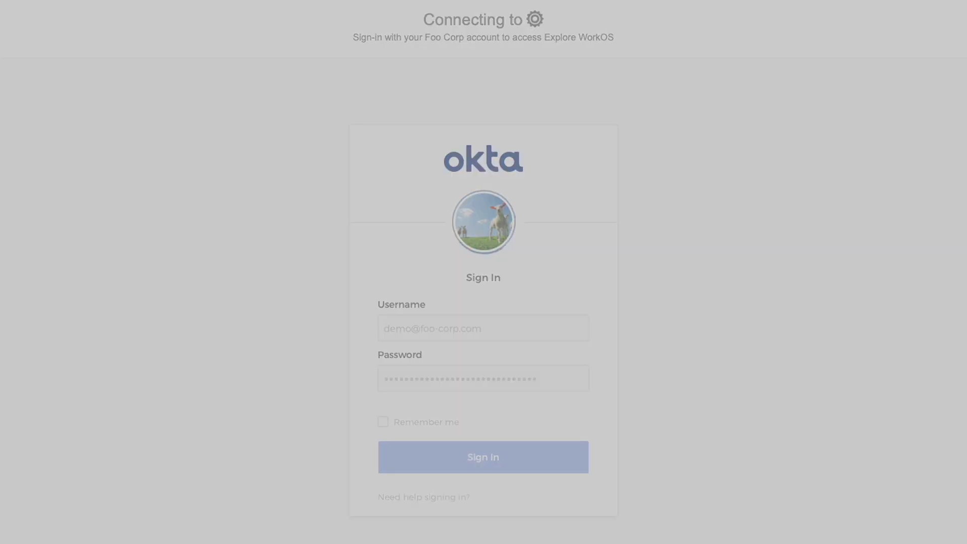
{"action": "left_click", "coordinate": [484, 392]}
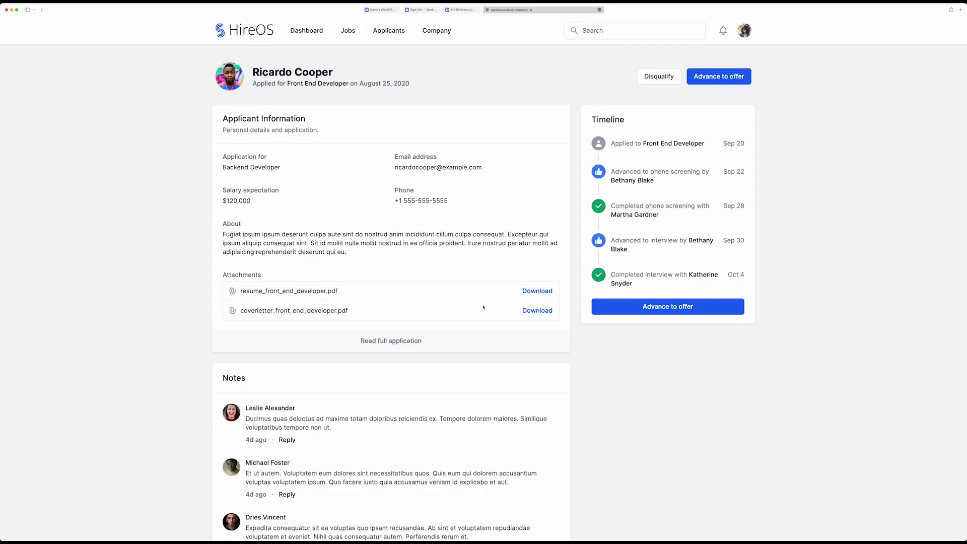
{"action": "left_click", "coordinate": [385, 10]}
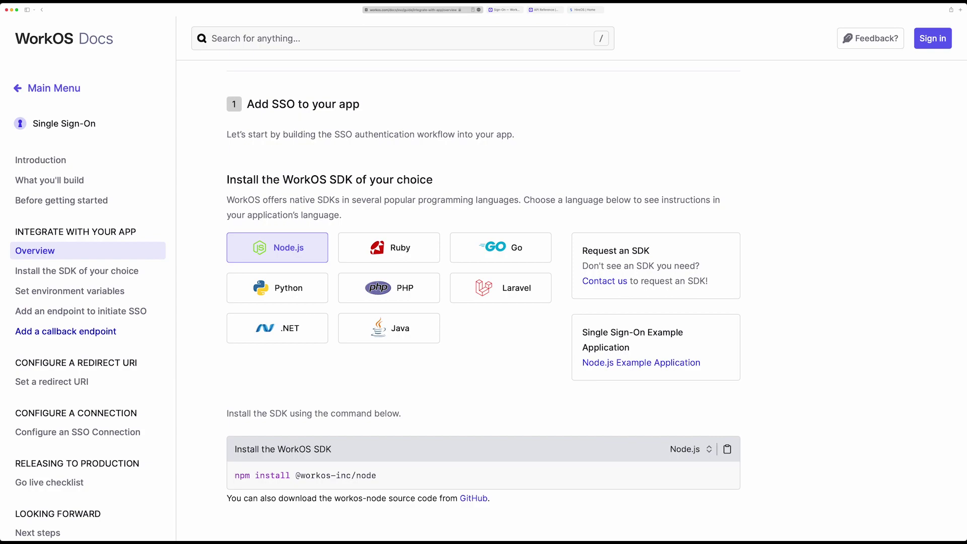
Step: Step through the environment variables and SSO initiation endpoint sections to the callback endpoint section
{"action": "left_click", "coordinate": [80, 292]}
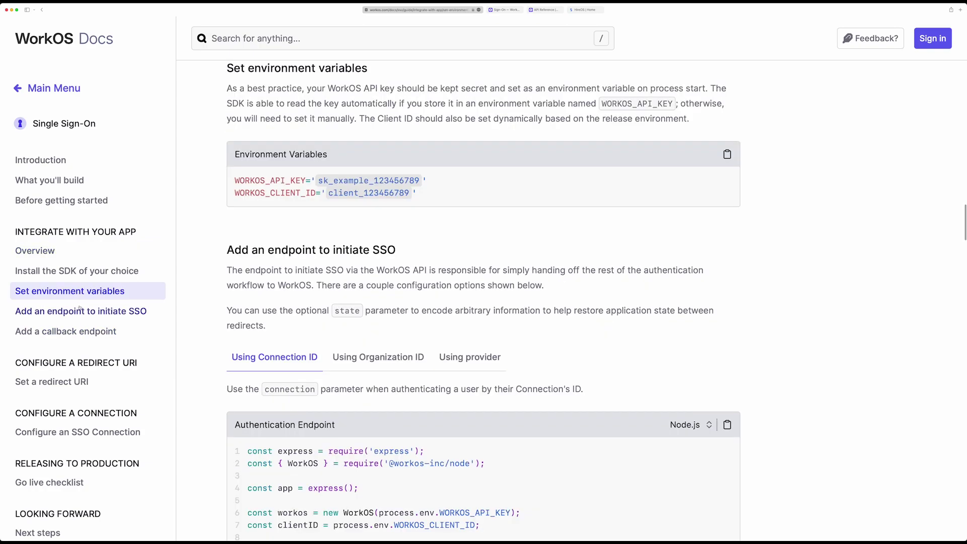
{"action": "left_click", "coordinate": [79, 312]}
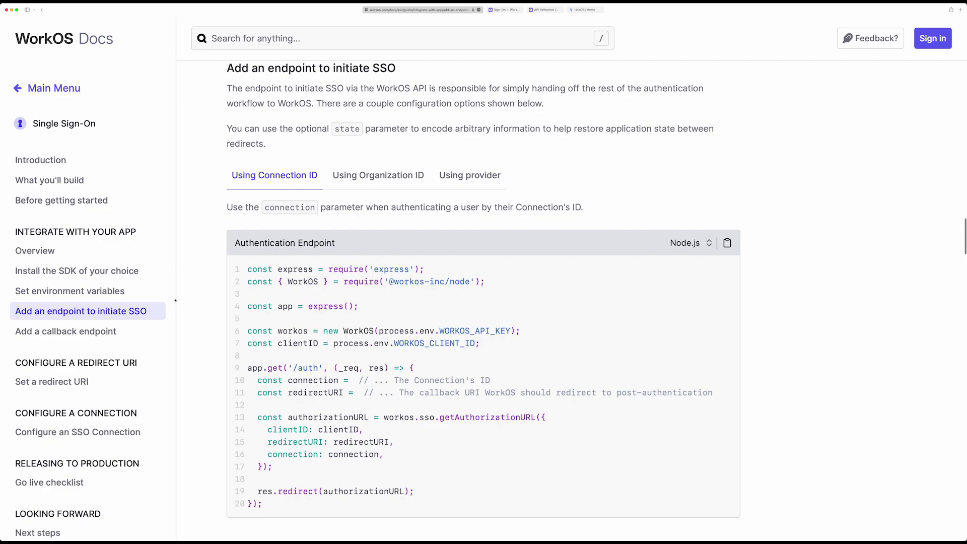
{"action": "scroll", "coordinate": [197, 297], "scroll_direction": "down", "scroll_amount": 3}
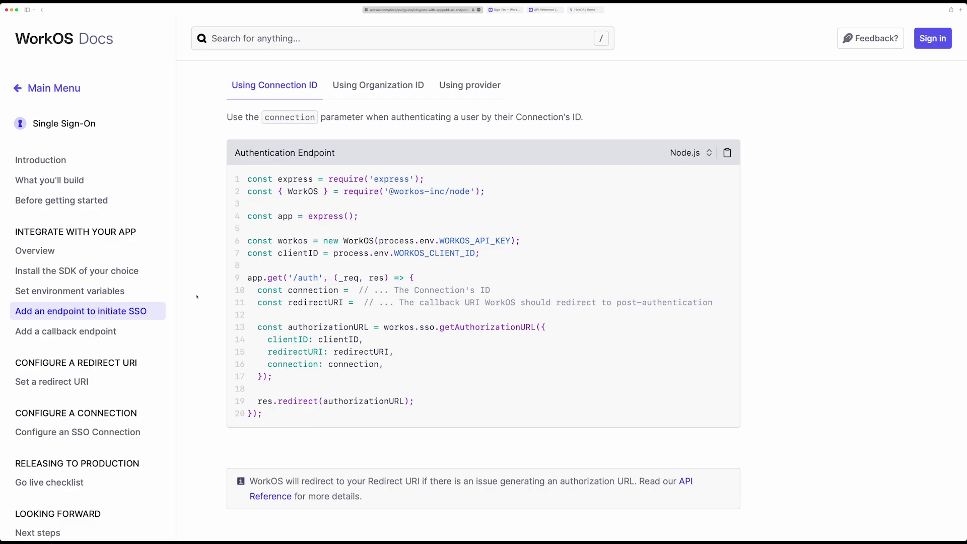
{"action": "left_click", "coordinate": [78, 333]}
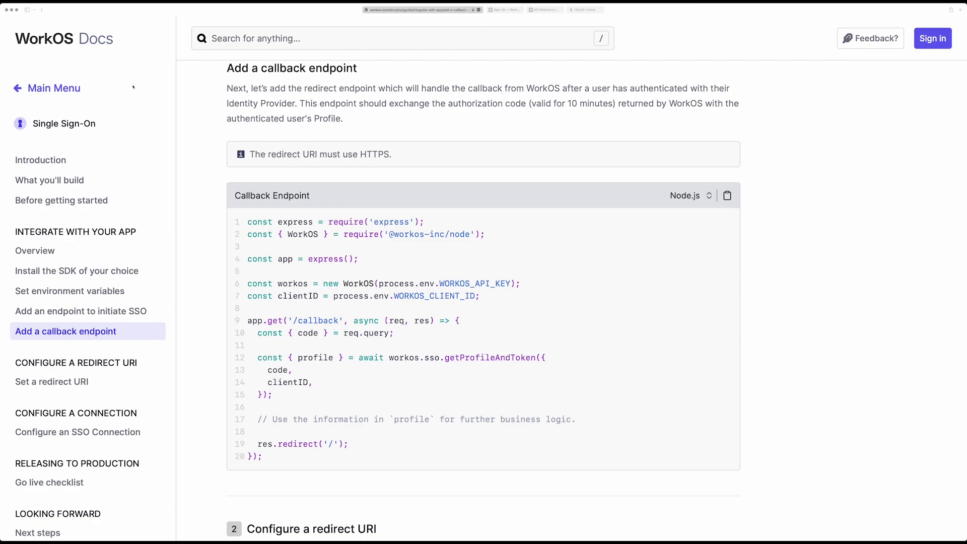
Step: Switch to the API Reference tab showing the Profile object and its attributes
{"action": "left_click", "coordinate": [544, 10]}
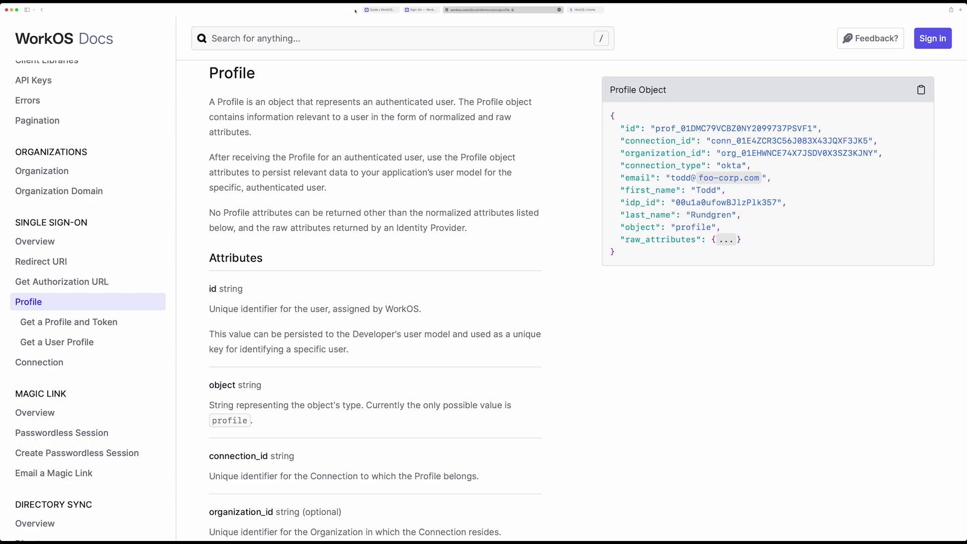
Step: Close the Guide | WorkOS tab holding the SSO guide
{"action": "left_click", "coordinate": [367, 10]}
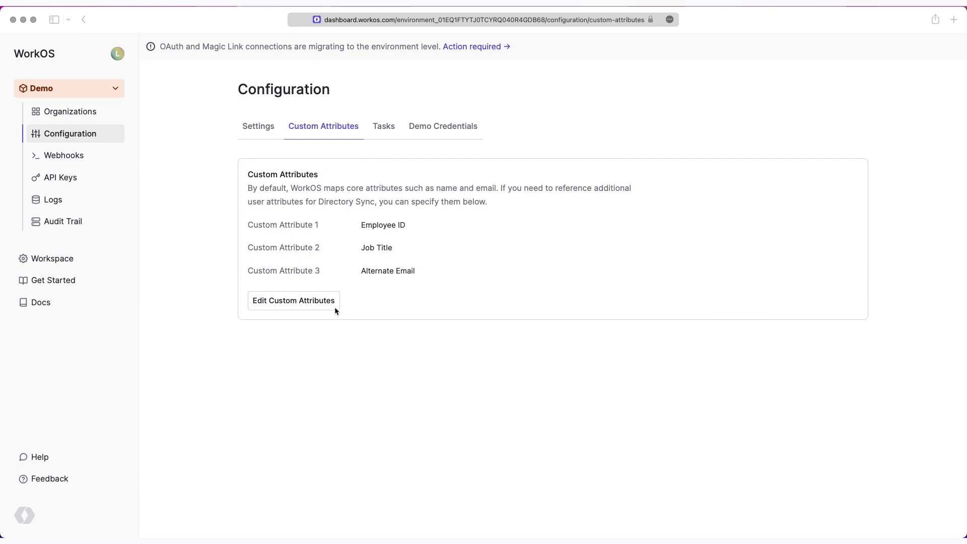
Step: Open the Directory Sync custom attributes editor and type 'id'
{"action": "left_click", "coordinate": [332, 307]}
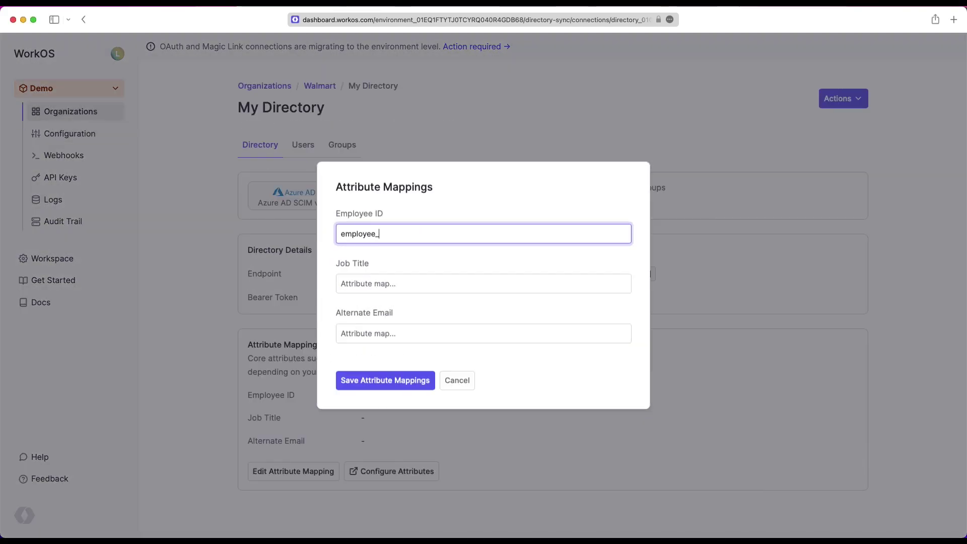
{"action": "type", "text": "id"}
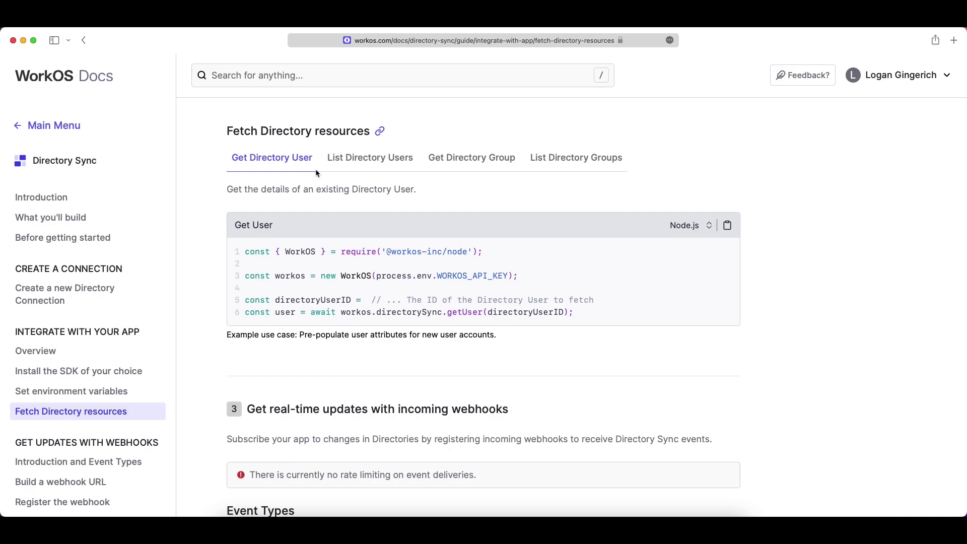
Step: Show the List Directory Users, Get Directory Group and List Directory Groups code samples in turn
{"action": "left_click", "coordinate": [342, 163]}
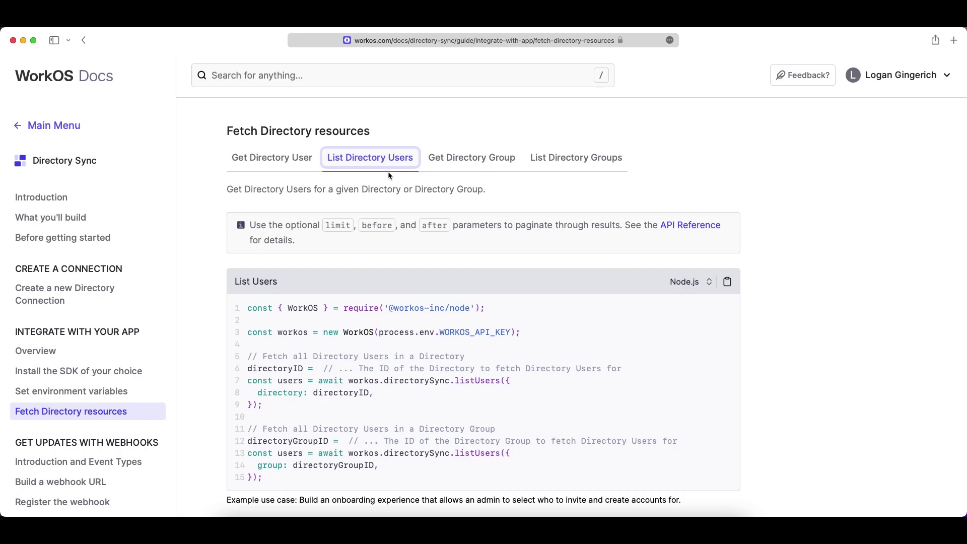
{"action": "left_click", "coordinate": [463, 165]}
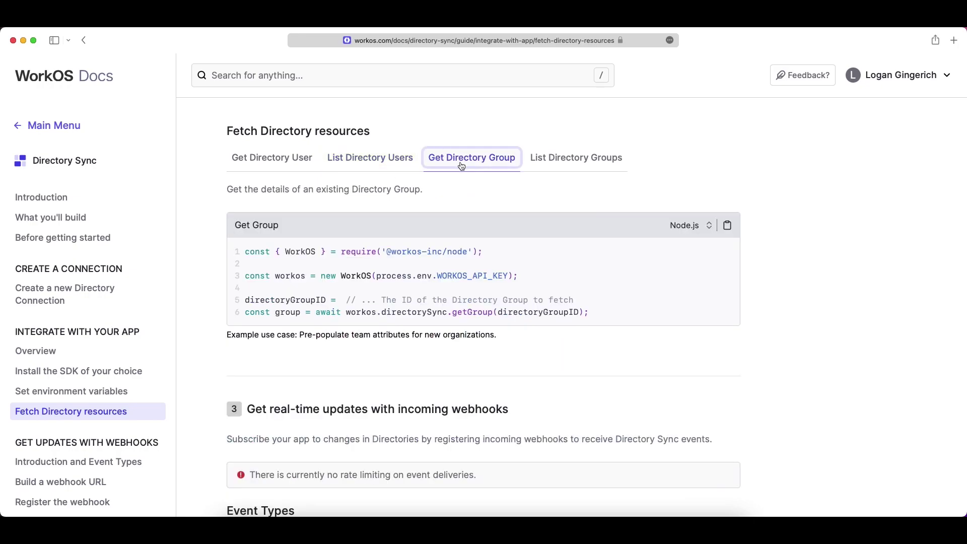
{"action": "left_click", "coordinate": [558, 165]}
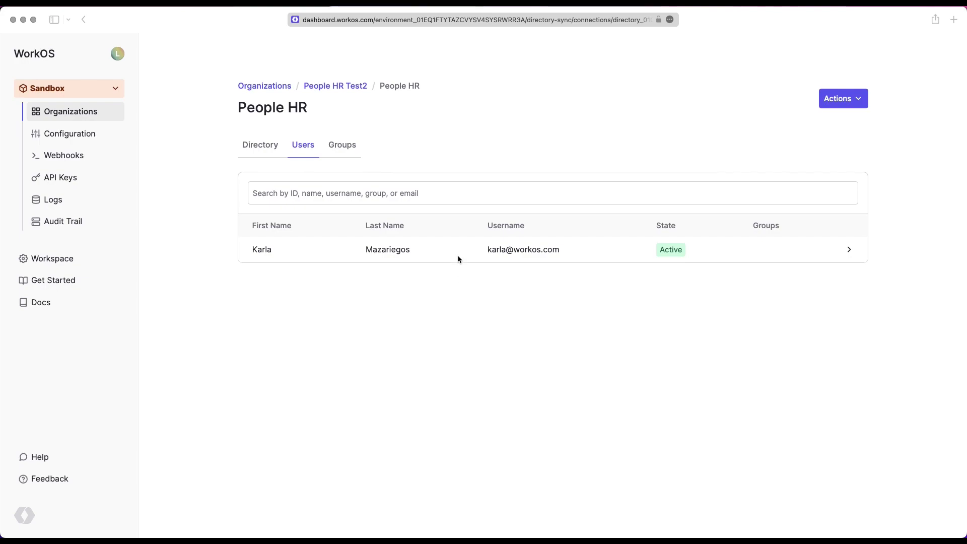
Step: Open the People HR directory user's details and scroll through its payload
{"action": "left_click", "coordinate": [457, 258]}
{"action": "left_click", "coordinate": [456, 250]}
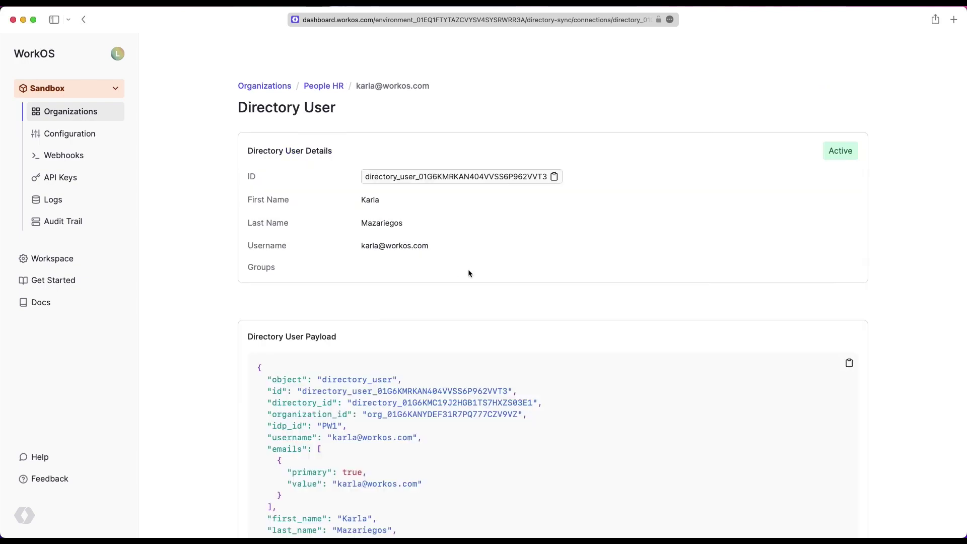
{"action": "scroll", "coordinate": [468, 272], "scroll_direction": "down", "scroll_amount": 5}
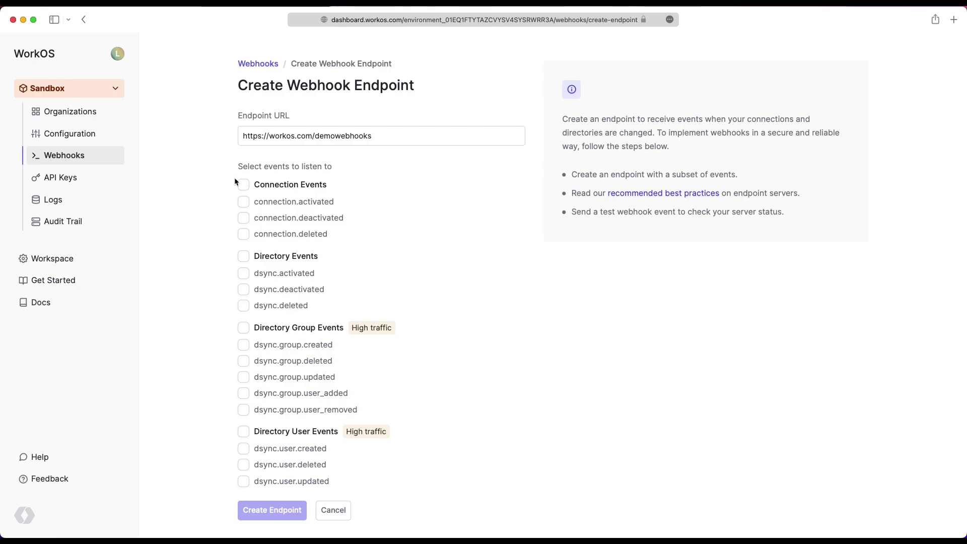
Step: Subscribe the endpoint to all Connection, Directory, Directory Group and Directory User events and create it
{"action": "left_click", "coordinate": [243, 185]}
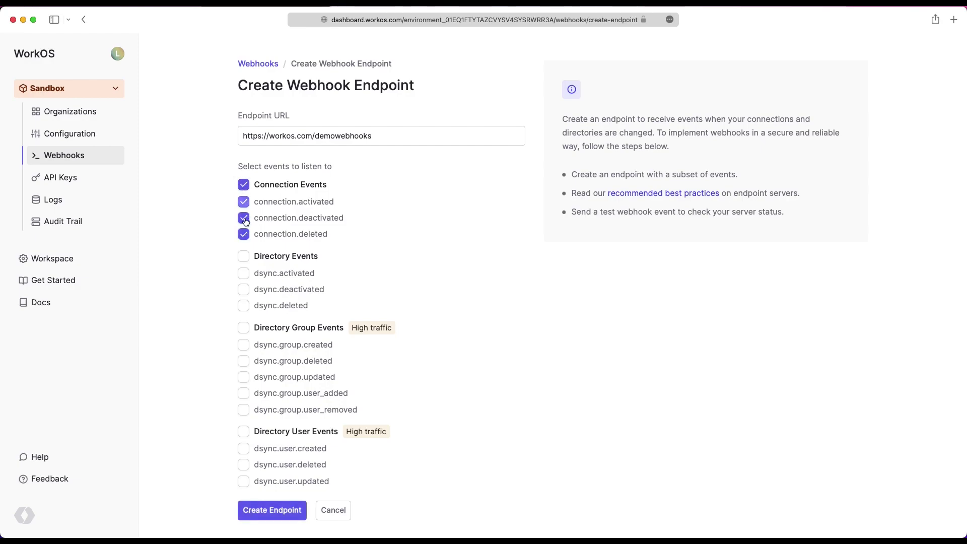
{"action": "left_click", "coordinate": [244, 256]}
{"action": "left_click", "coordinate": [246, 329]}
{"action": "scroll", "coordinate": [246, 353], "scroll_direction": "up", "scroll_amount": 1}
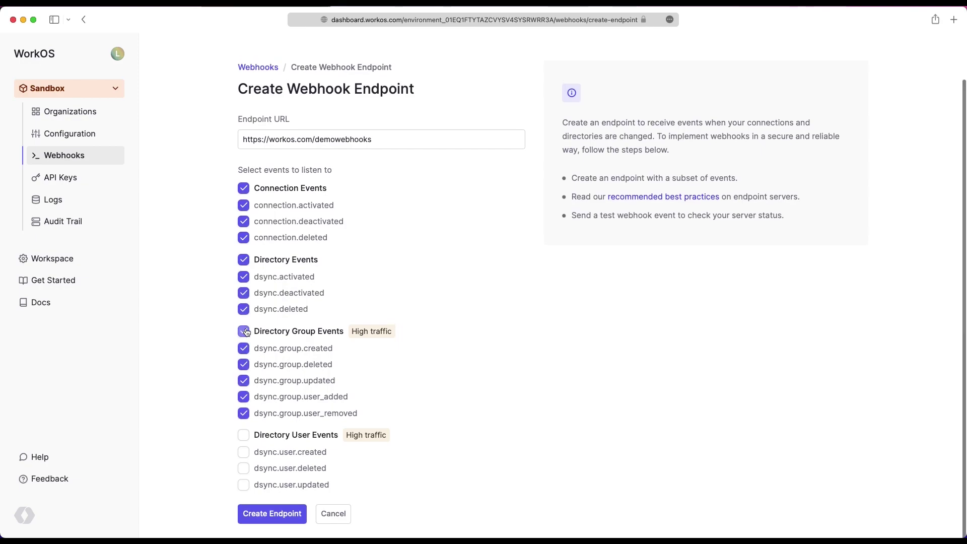
{"action": "left_click", "coordinate": [244, 436]}
{"action": "left_click", "coordinate": [276, 522]}
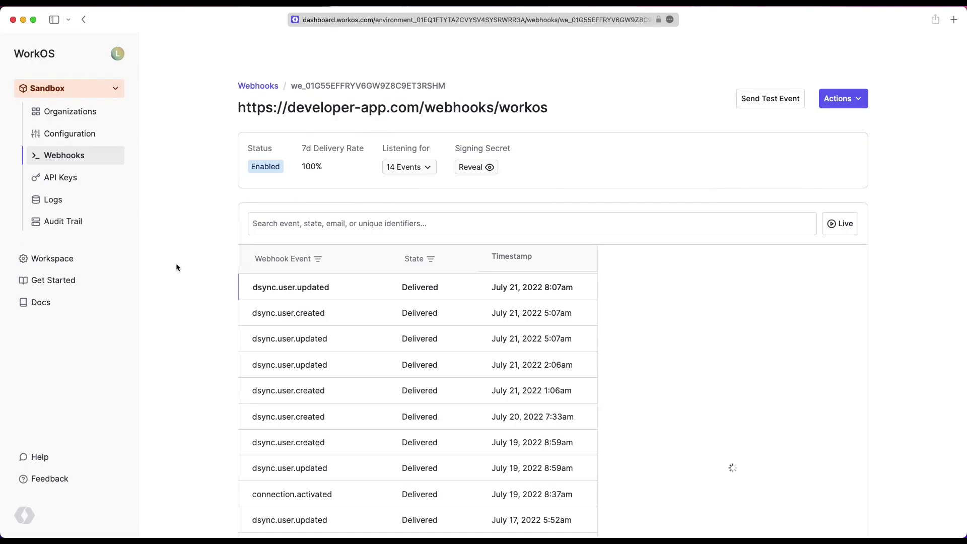
Step: Scroll down and back up the Azure AD SCIM guide to its 'Set up your directory sync endpoint' step
{"action": "scroll", "coordinate": [190, 267], "scroll_direction": "down", "scroll_amount": 1}
{"action": "scroll", "coordinate": [190, 267], "scroll_direction": "down", "scroll_amount": 2}
{"action": "scroll", "coordinate": [190, 267], "scroll_direction": "up", "scroll_amount": 2}
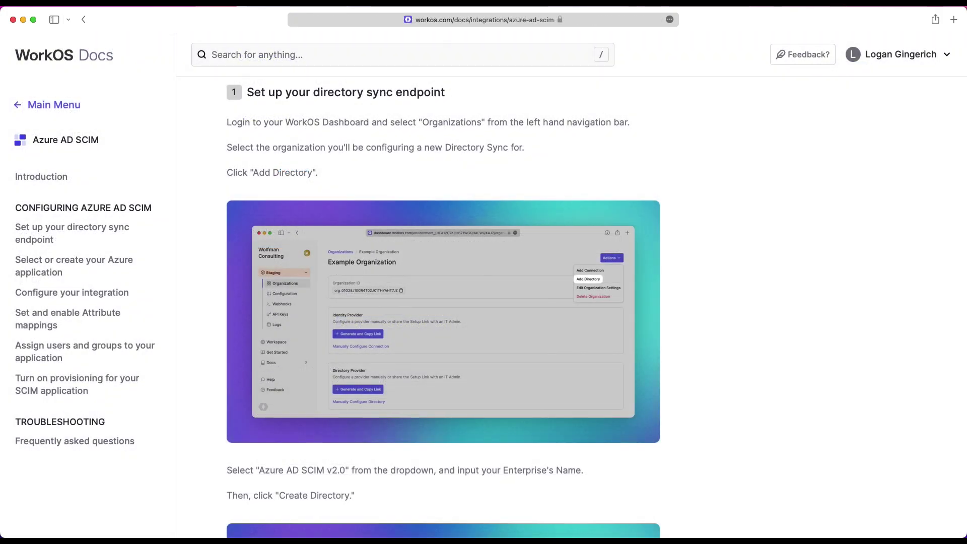
Step: Scroll down through the Azure AD SCIM guide toward the HireOS setup link
{"action": "scroll", "coordinate": [597, 311], "scroll_direction": "down", "scroll_amount": 3}
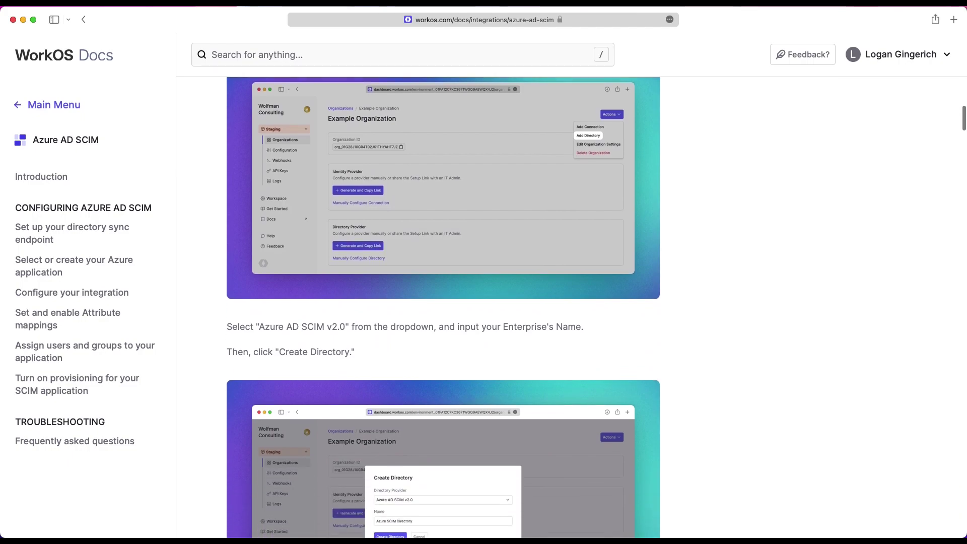
{"action": "scroll", "coordinate": [597, 311], "scroll_direction": "down", "scroll_amount": 3}
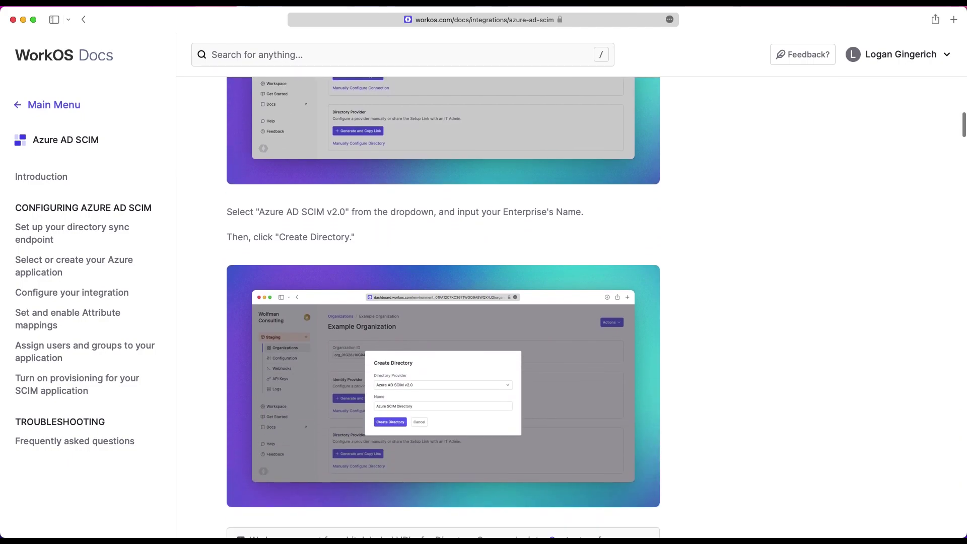
{"action": "scroll", "coordinate": [443, 306], "scroll_direction": "down", "scroll_amount": 4}
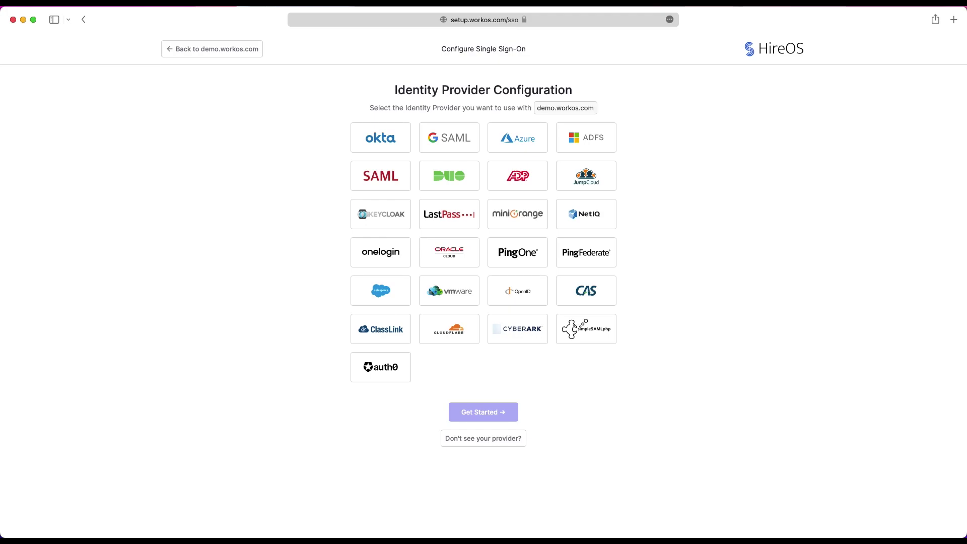
Step: Pick Azure as the identity provider and read through Step 1: Create Enterprise Application
{"action": "left_click", "coordinate": [518, 137]}
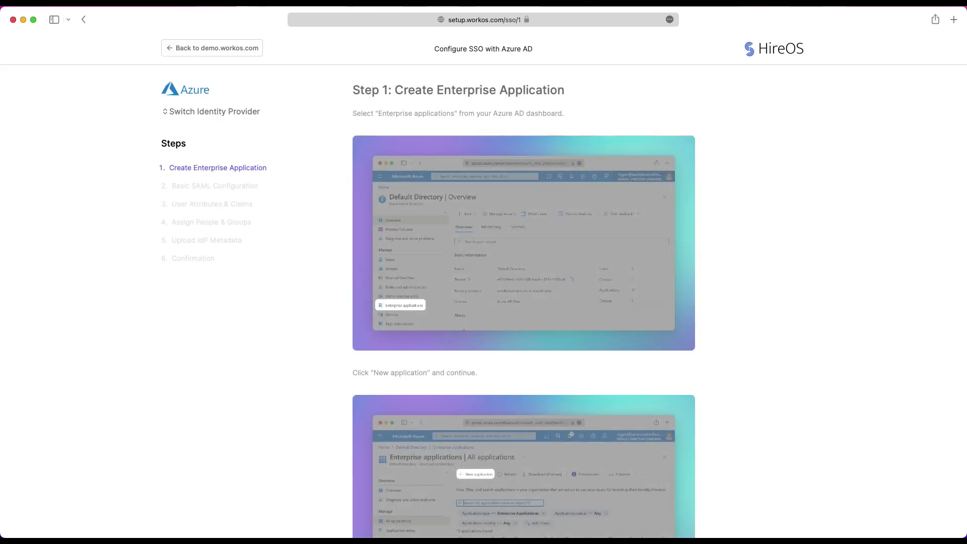
{"action": "scroll", "coordinate": [524, 302], "scroll_direction": "down", "scroll_amount": 5}
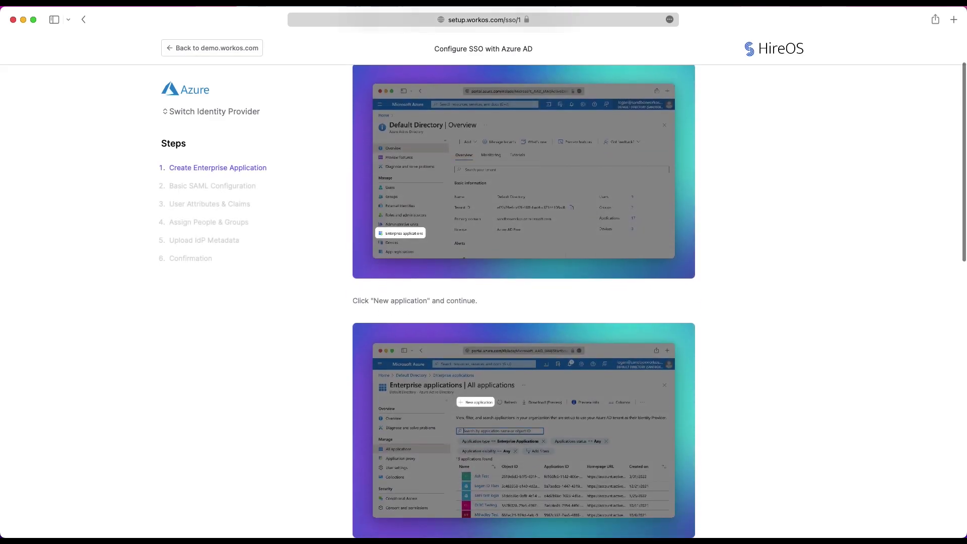
{"action": "scroll", "coordinate": [524, 303], "scroll_direction": "down", "scroll_amount": 4}
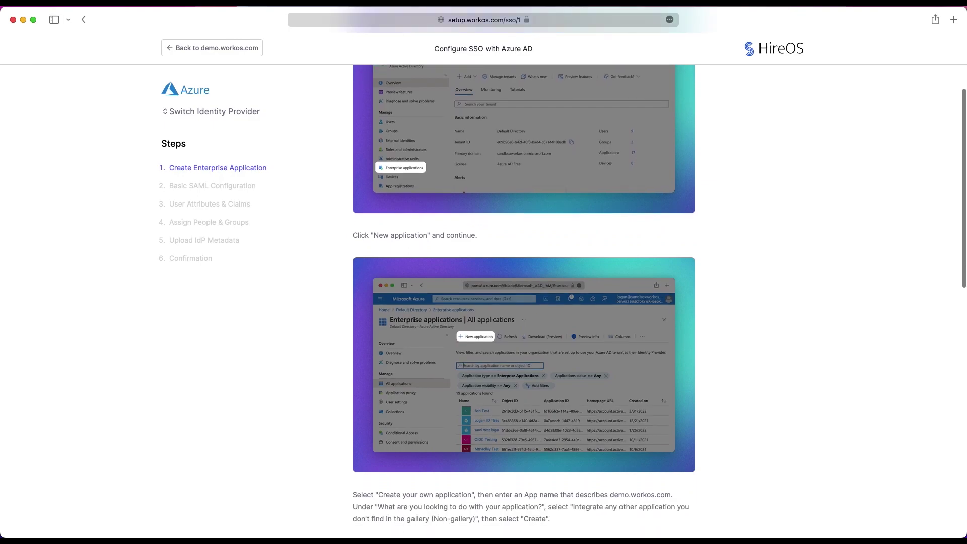
{"action": "scroll", "coordinate": [524, 302], "scroll_direction": "down", "scroll_amount": 3}
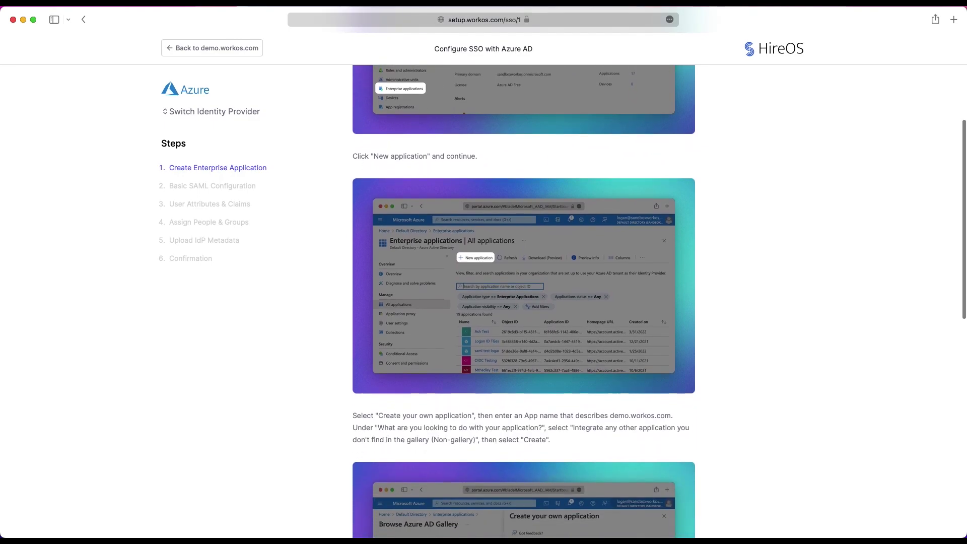
{"action": "scroll", "coordinate": [524, 302], "scroll_direction": "down", "scroll_amount": 4}
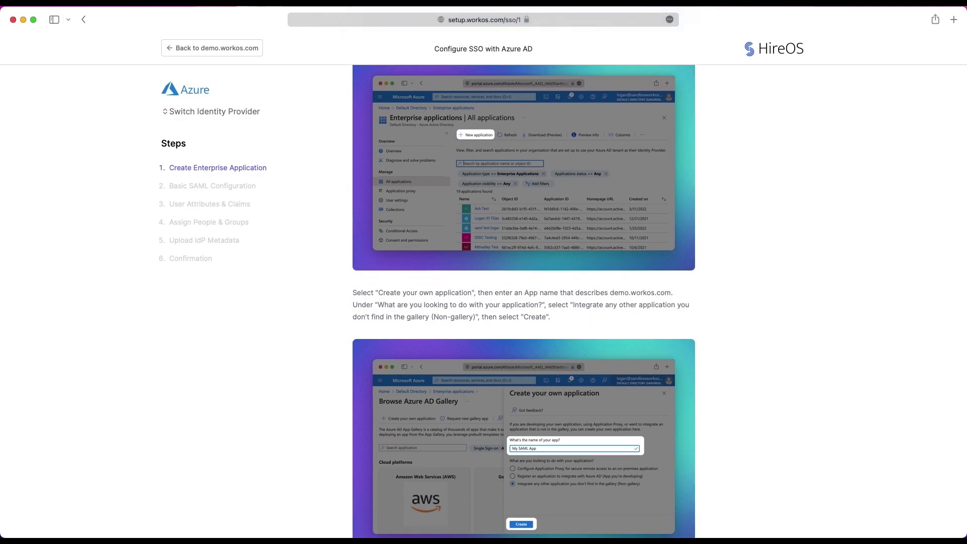
{"action": "scroll", "coordinate": [524, 303], "scroll_direction": "down", "scroll_amount": 3}
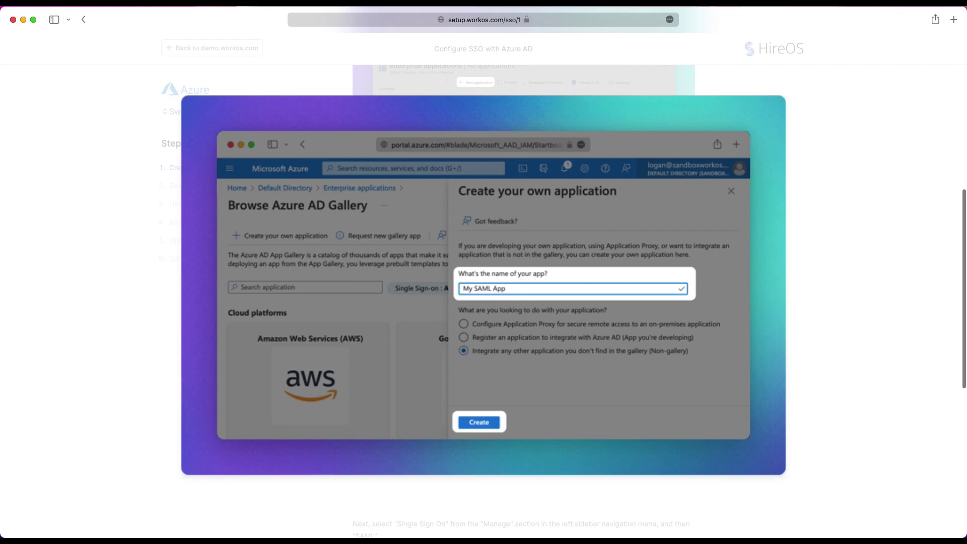
{"action": "scroll", "coordinate": [524, 303], "scroll_direction": "down", "scroll_amount": 6}
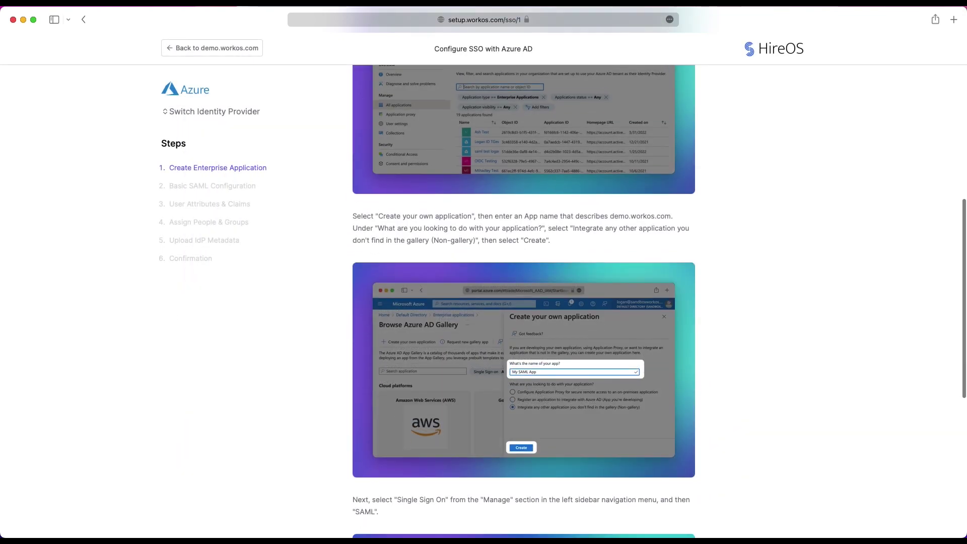
{"action": "scroll", "coordinate": [524, 303], "scroll_direction": "down", "scroll_amount": 3}
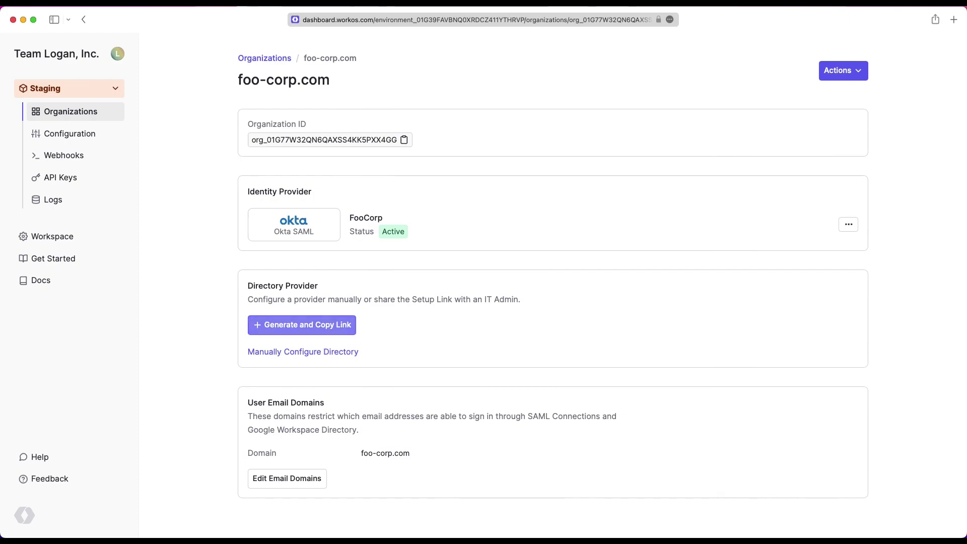
Step: Generate and copy the directory setup link for foo-corp.com
{"action": "left_click", "coordinate": [301, 325]}
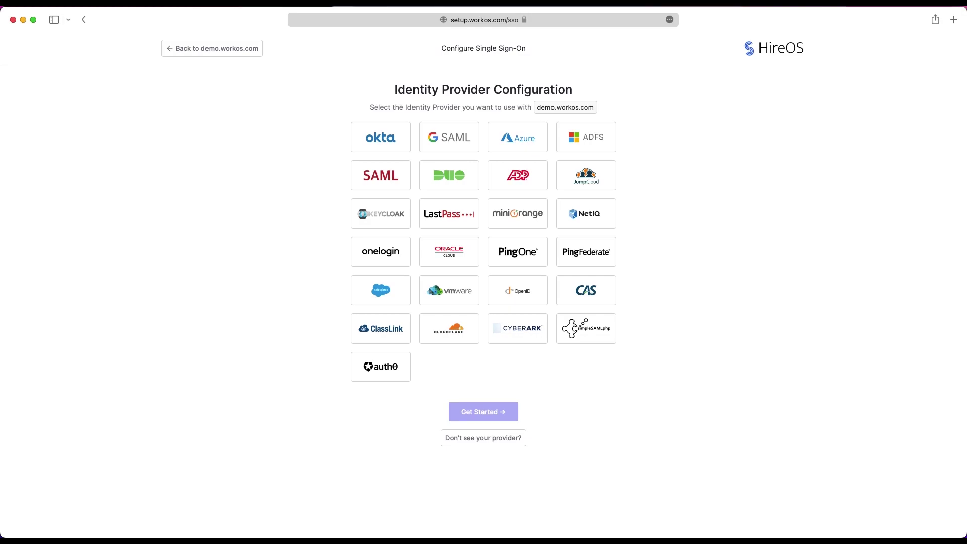
Step: Select Okta, begin its SSO setup steps, and scroll to the Create App Integration screenshot
{"action": "left_click", "coordinate": [381, 137]}
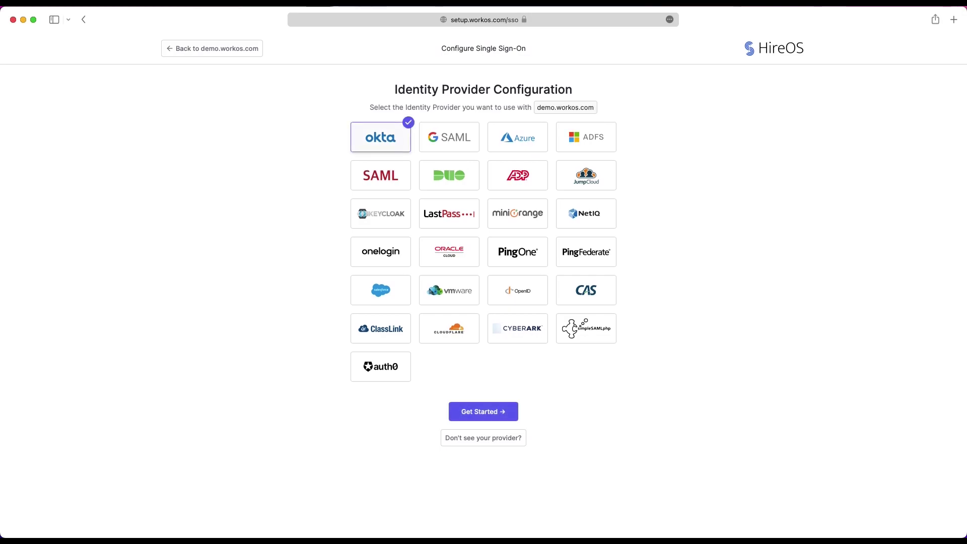
{"action": "left_click", "coordinate": [484, 412]}
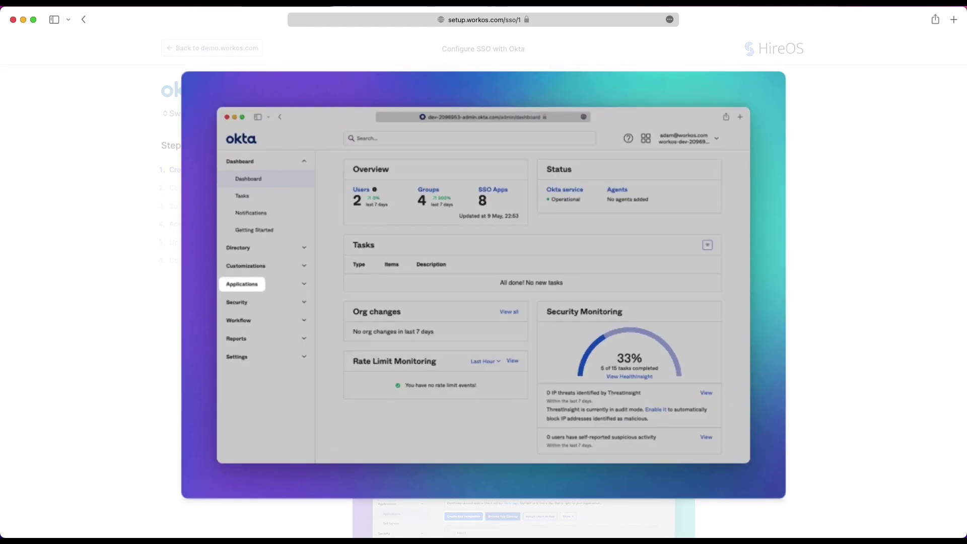
{"action": "key", "text": "Escape"}
{"action": "scroll", "coordinate": [524, 303], "scroll_direction": "down", "scroll_amount": 5}
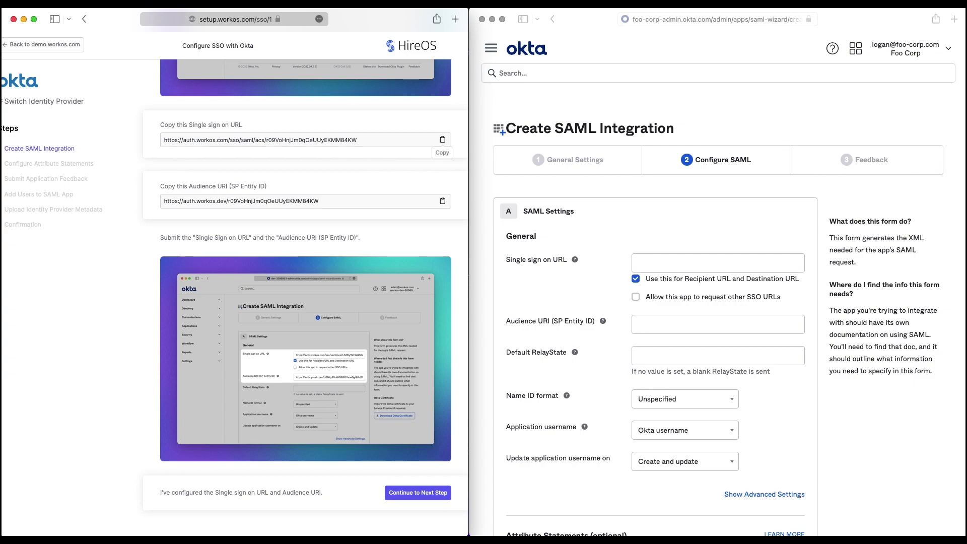
Step: Paste the guide's Single sign on URL and Audience URI into Okta's SAML settings, then map lastName
{"action": "left_click", "coordinate": [443, 139]}
{"action": "left_click", "coordinate": [719, 262]}
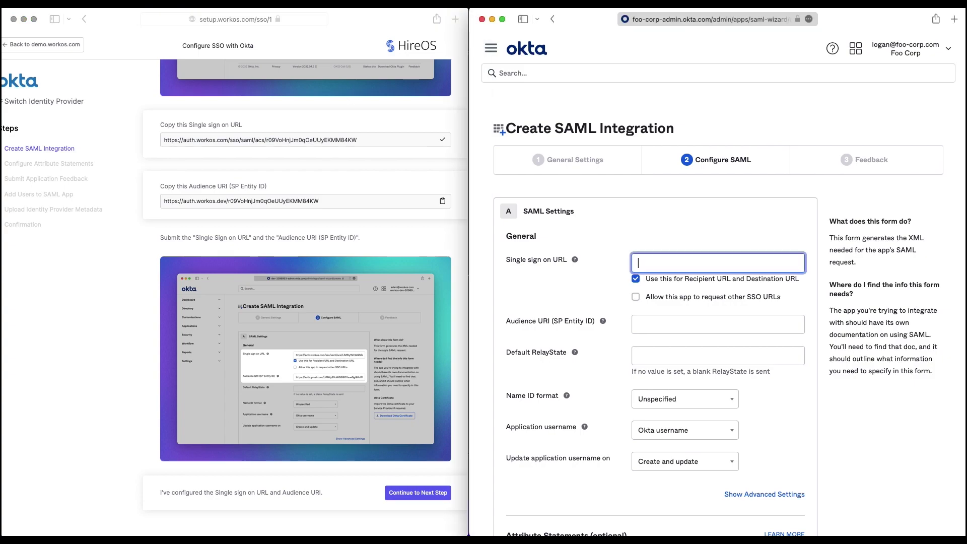
{"action": "key", "text": "super+v"}
{"action": "left_click", "coordinate": [442, 201]}
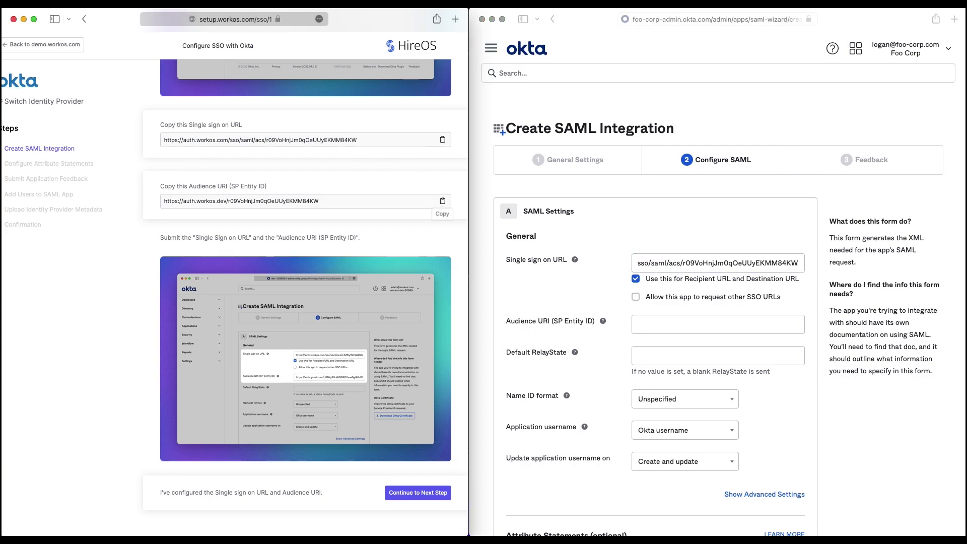
{"action": "left_click", "coordinate": [443, 201]}
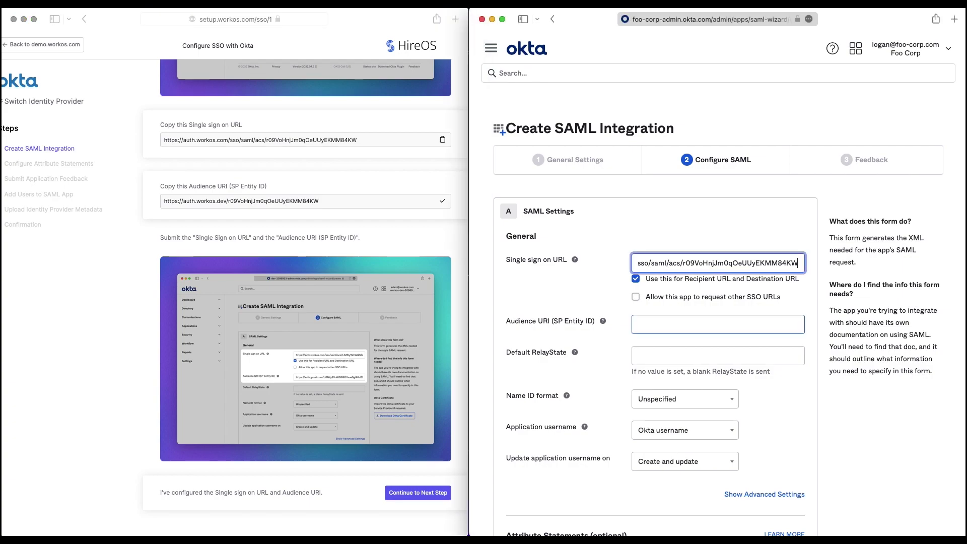
{"action": "left_click", "coordinate": [718, 324]}
{"action": "key", "text": "super+v"}
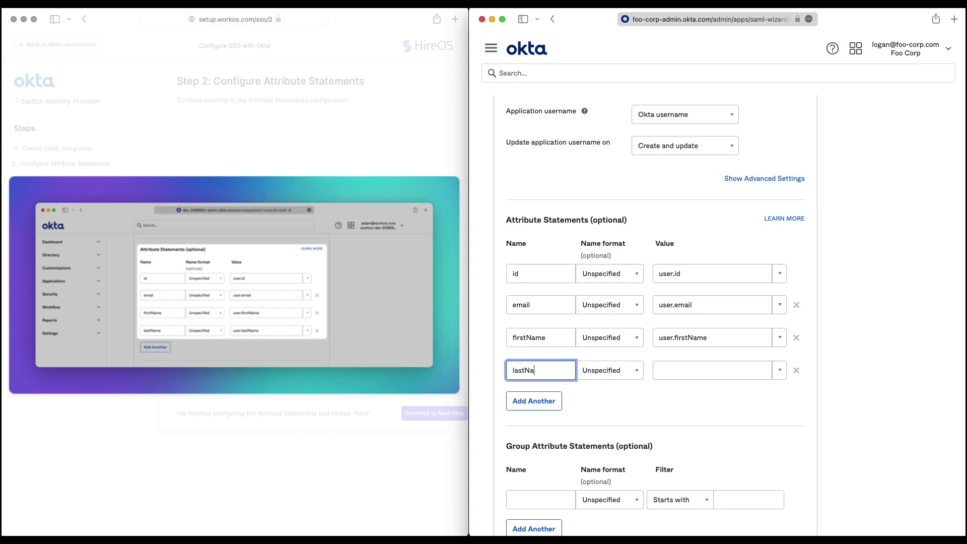
{"action": "left_click", "coordinate": [712, 370]}
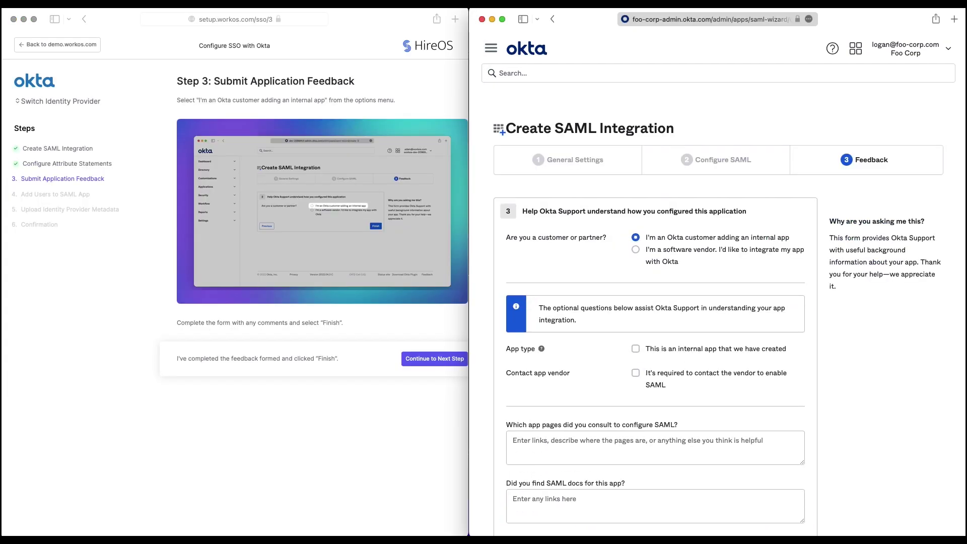
Step: Submit Okta's feedback form to create the SAML app and advance the guide
{"action": "scroll", "coordinate": [655, 303], "scroll_direction": "down", "scroll_amount": 5}
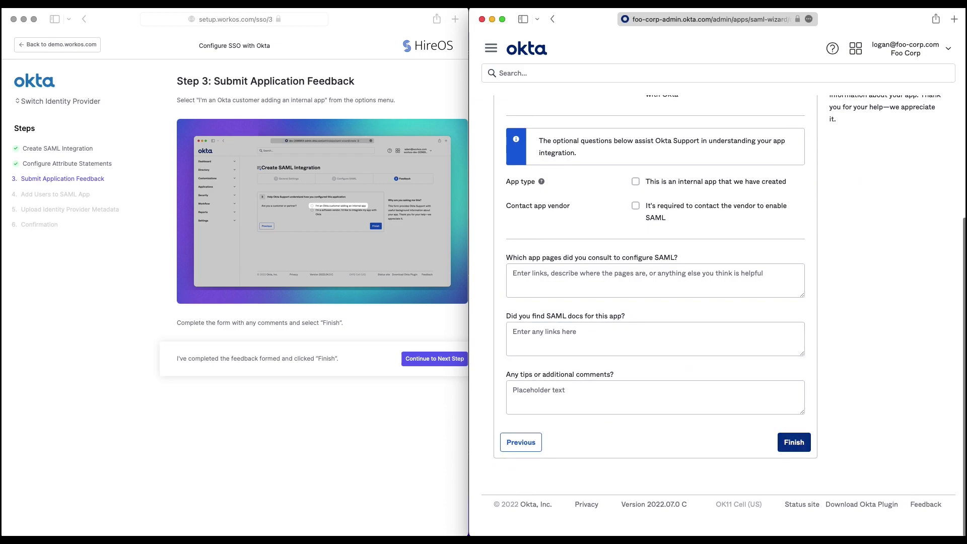
{"action": "left_click", "coordinate": [794, 442]}
{"action": "left_click", "coordinate": [435, 359]}
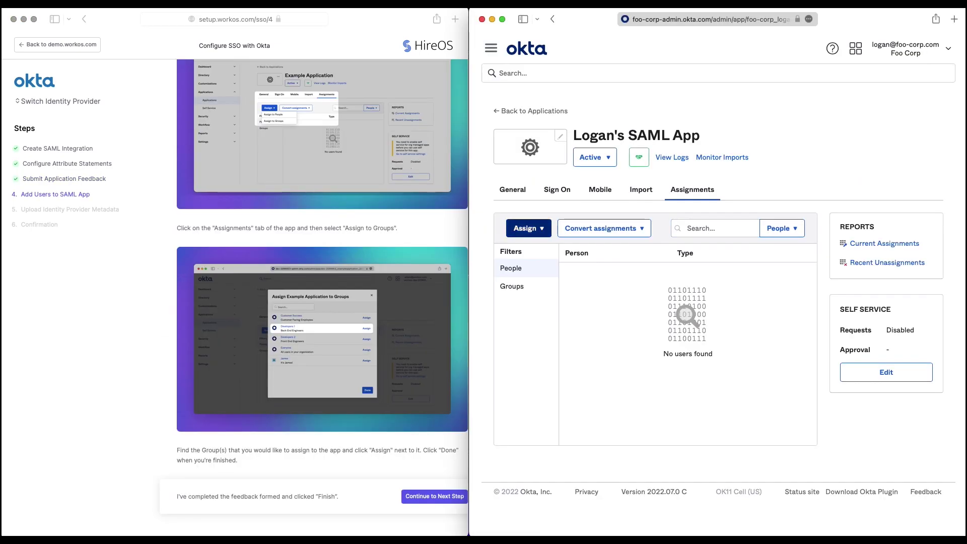
Step: Assign the new app to one Foo Corp person and save the assignment
{"action": "left_click", "coordinate": [525, 227]}
{"action": "left_click", "coordinate": [535, 246]}
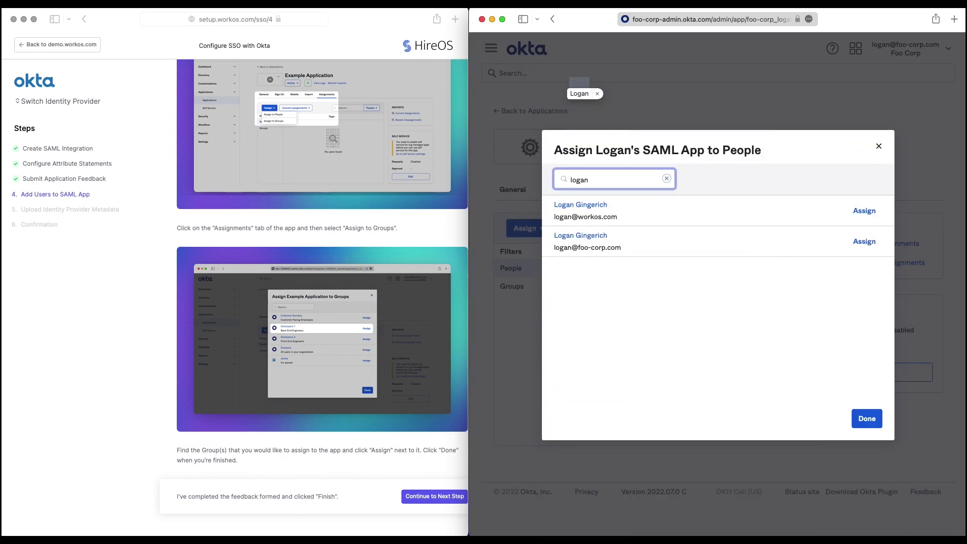
{"action": "left_click", "coordinate": [865, 242]}
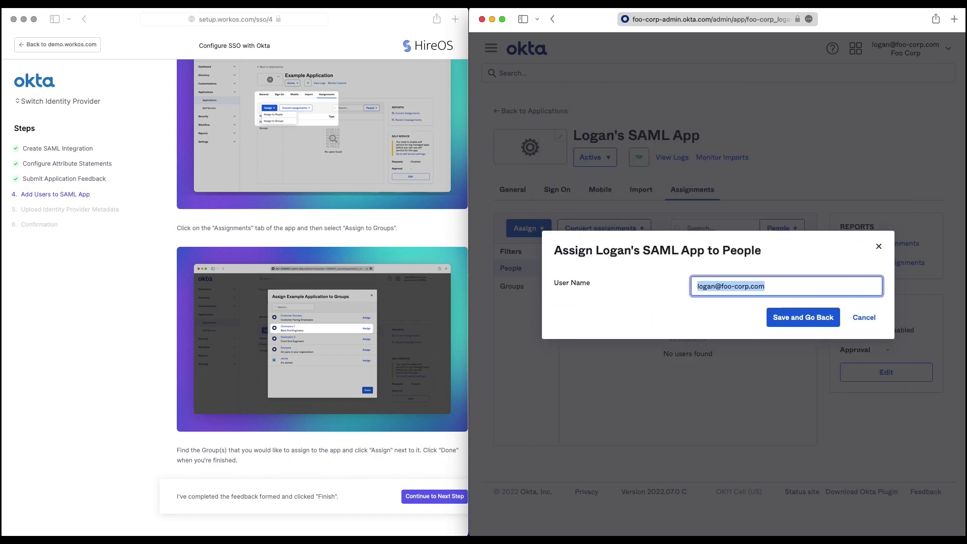
{"action": "key", "text": "Return"}
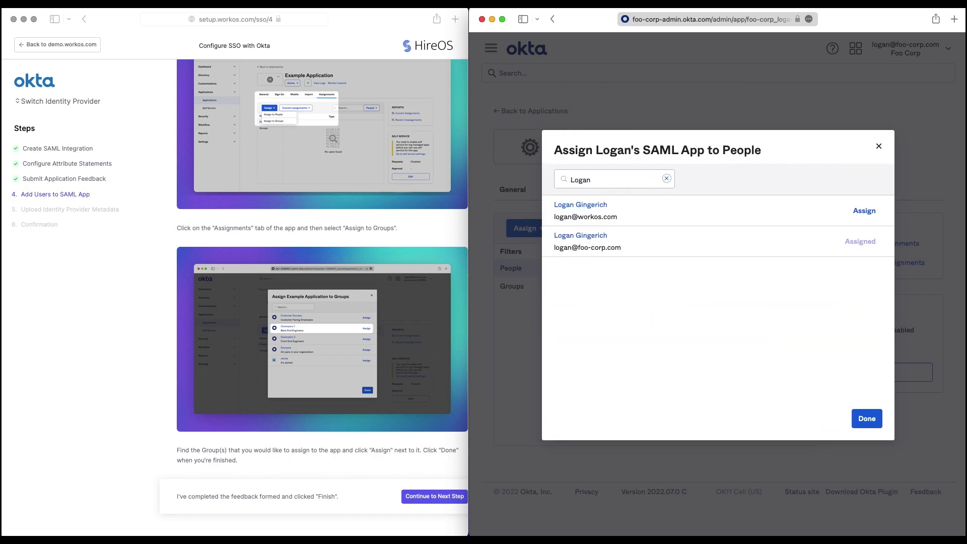
{"action": "key", "text": "Return"}
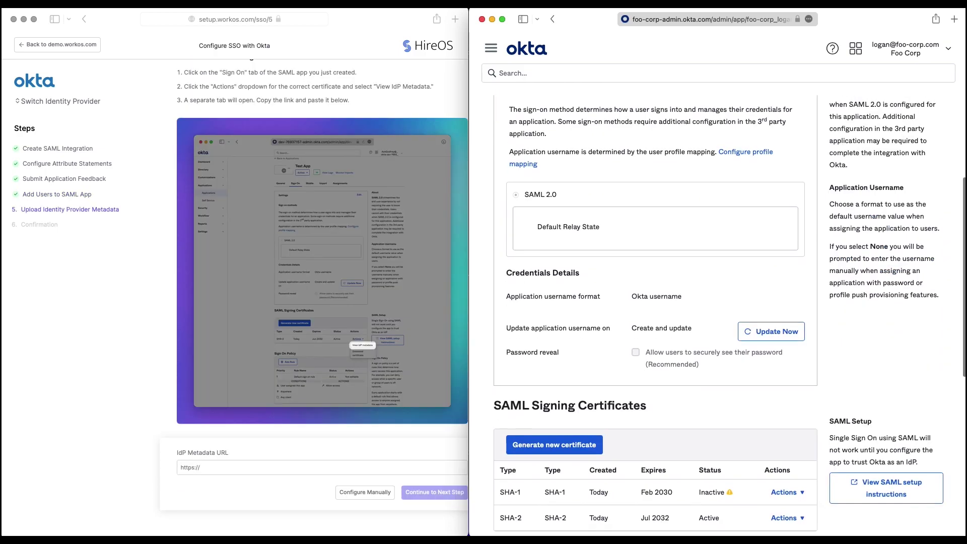
Step: Paste the SHA-2 certificate's IdP metadata URL into the guide's IdP Metadata URL field and submit
{"action": "scroll", "coordinate": [655, 317], "scroll_direction": "down", "scroll_amount": 3}
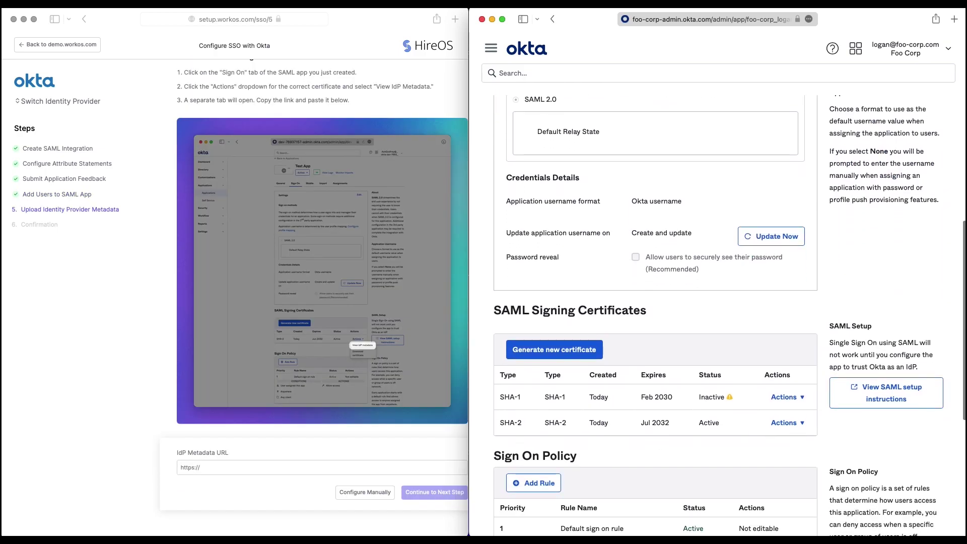
{"action": "scroll", "coordinate": [786, 359], "scroll_direction": "down", "scroll_amount": 1}
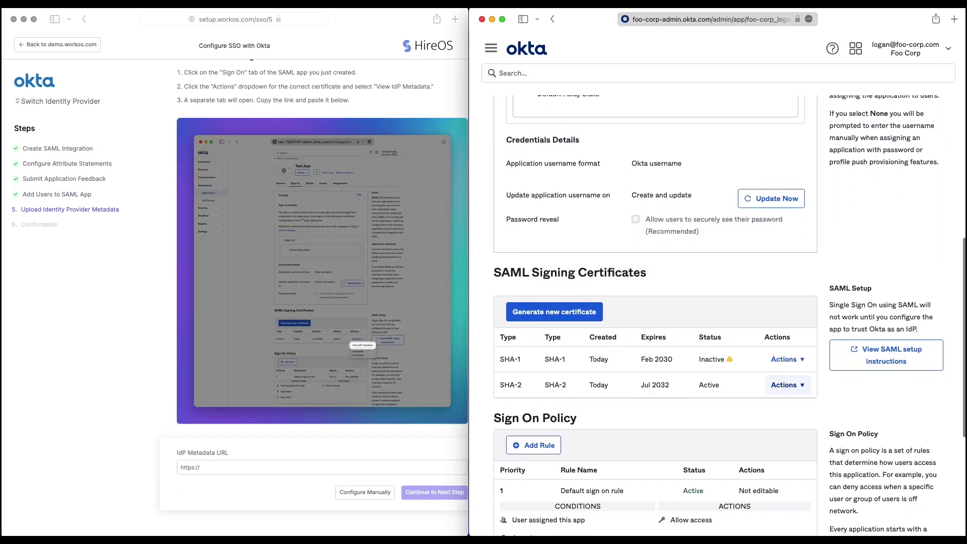
{"action": "left_click", "coordinate": [786, 385]}
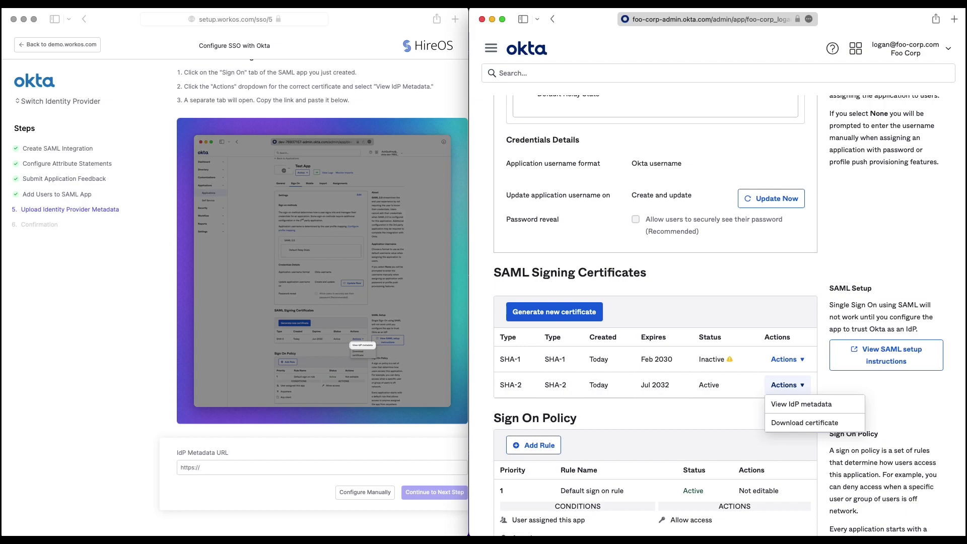
{"action": "left_click", "coordinate": [801, 404]}
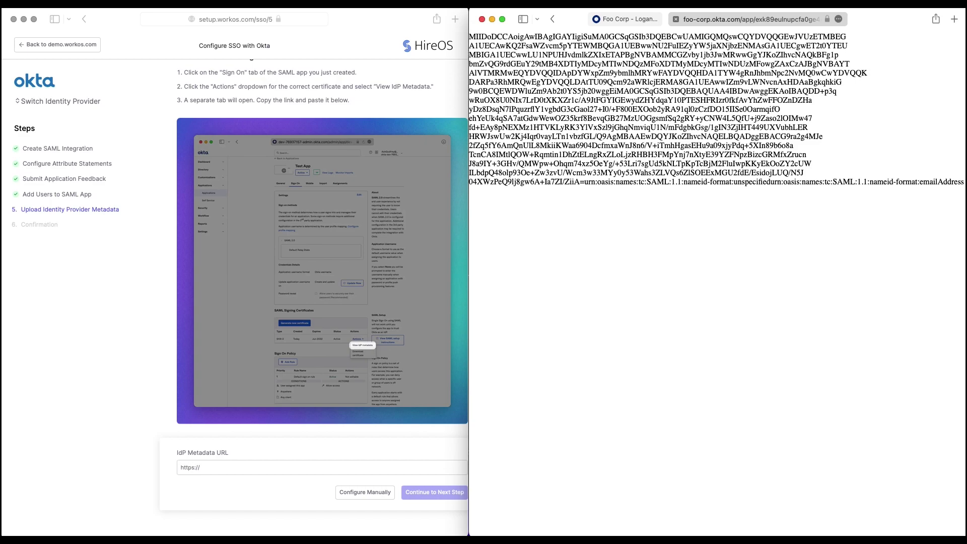
{"action": "left_click", "coordinate": [323, 467]}
{"action": "key", "text": "super+v"}
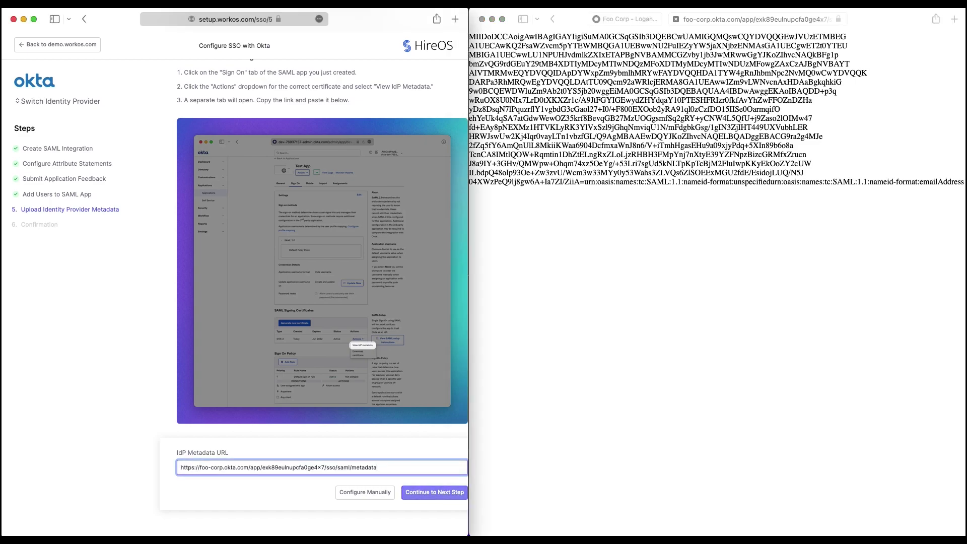
{"action": "key", "text": "Return"}
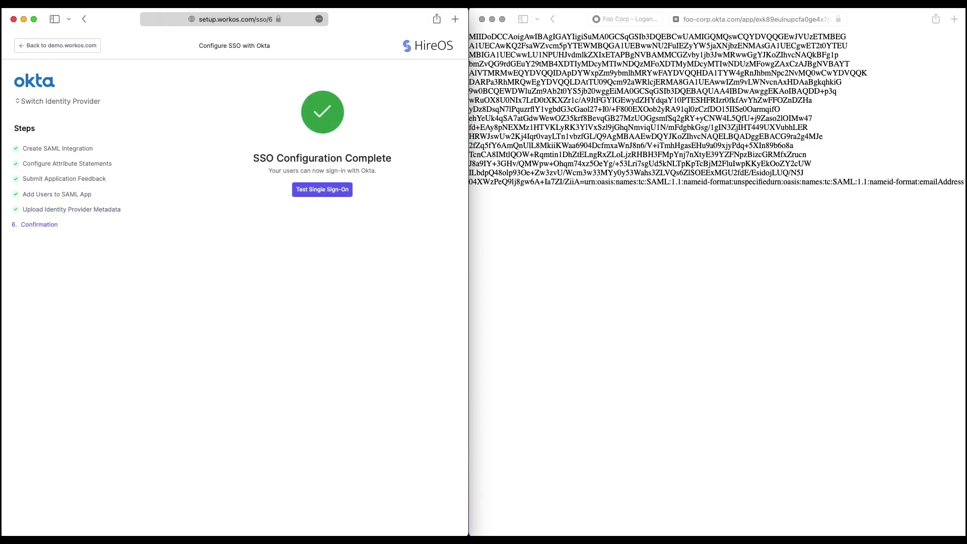
Step: Maximize the setup portal window so the SSO Configuration Complete page fills the screen
{"action": "key", "text": "ctrl+alt+Return"}
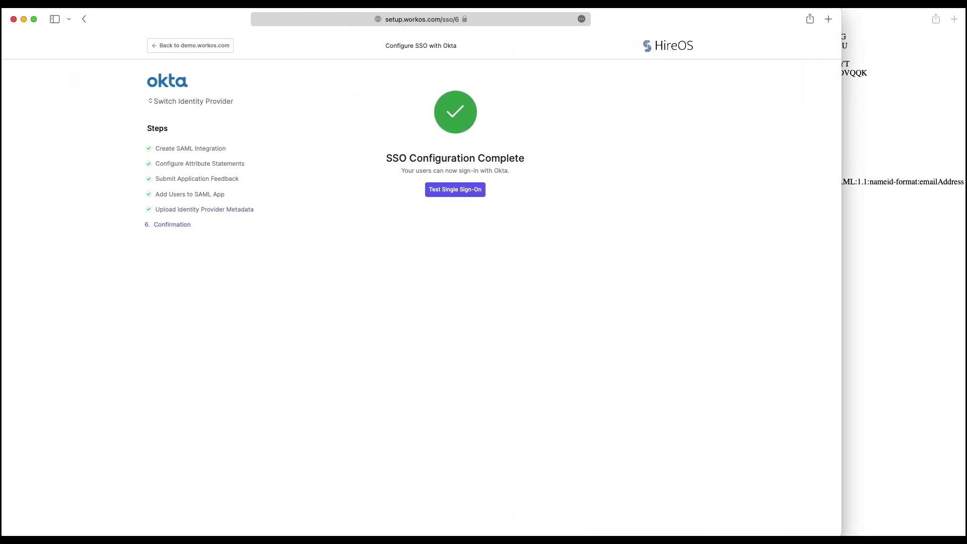